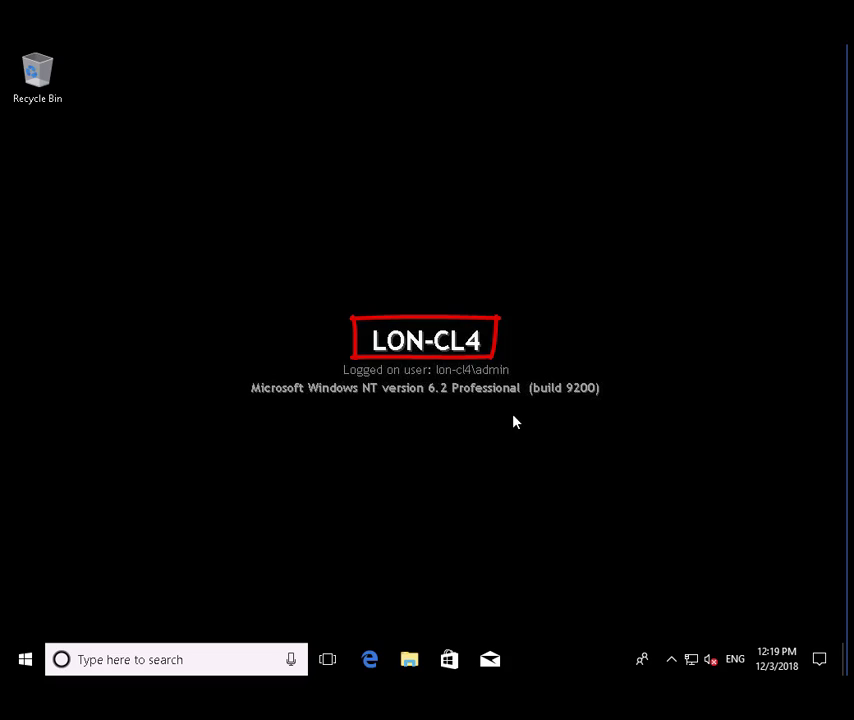
Step: Search 'control' from the taskbar to reach LON-CL4's System page in Control Panel
left_click(220, 660)
type("control")
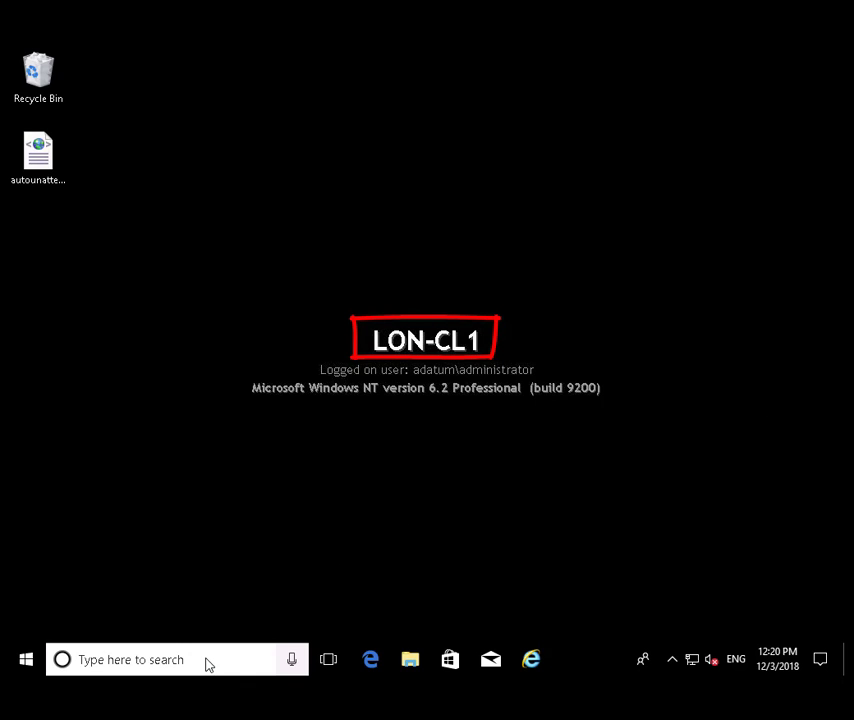
Step: Launch Windows Configuration Designer and create a Provision desktop devices project named Project_2
left_click(210, 663)
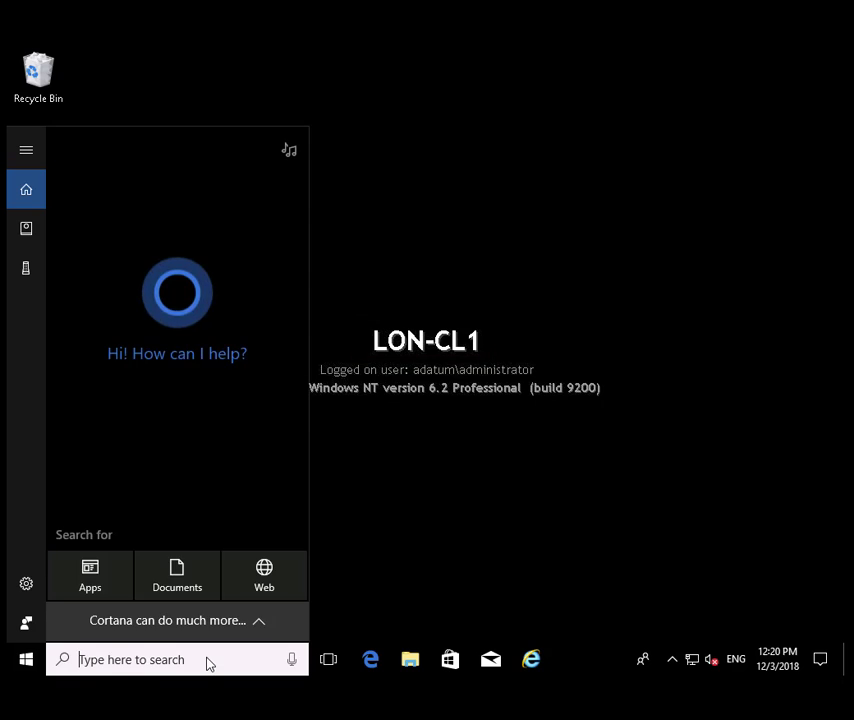
type("conf")
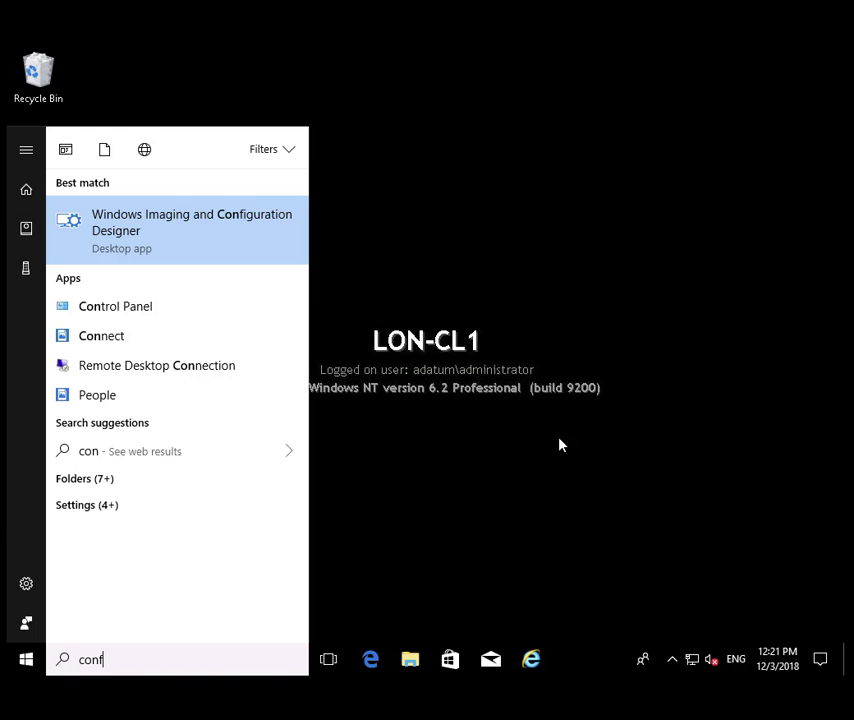
left_click(560, 445)
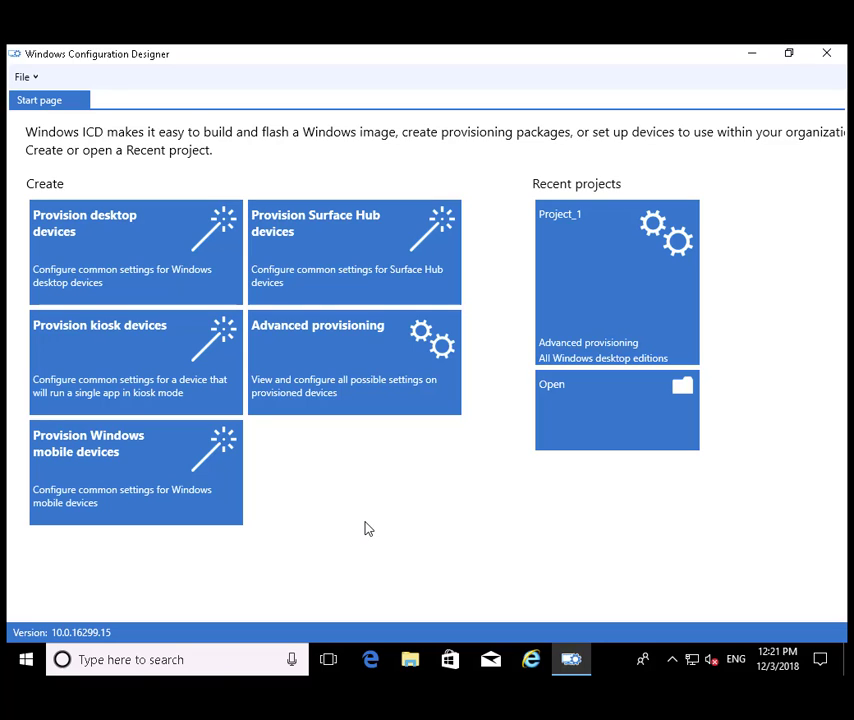
left_click(163, 277)
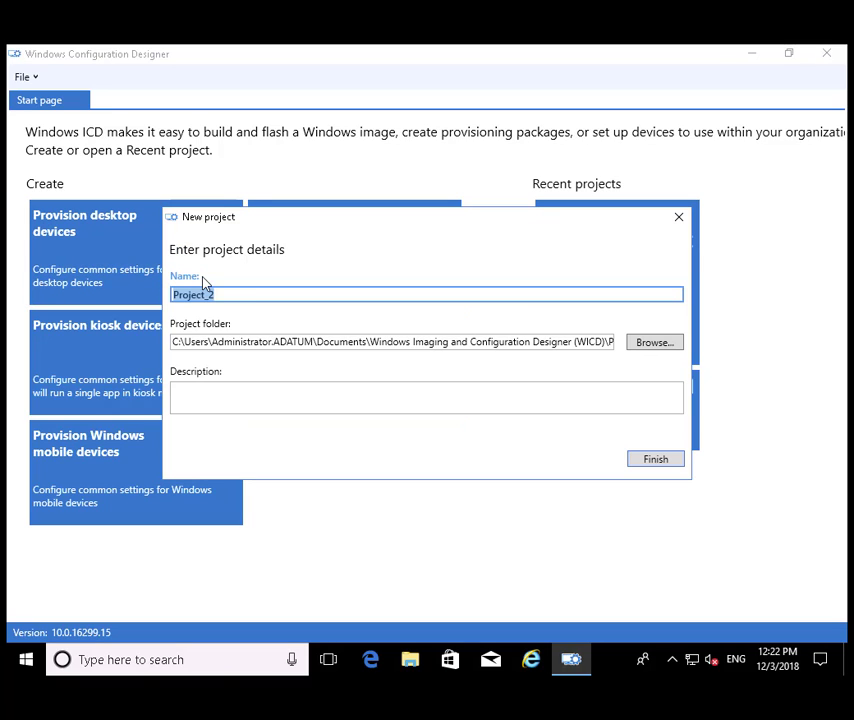
left_click(656, 460)
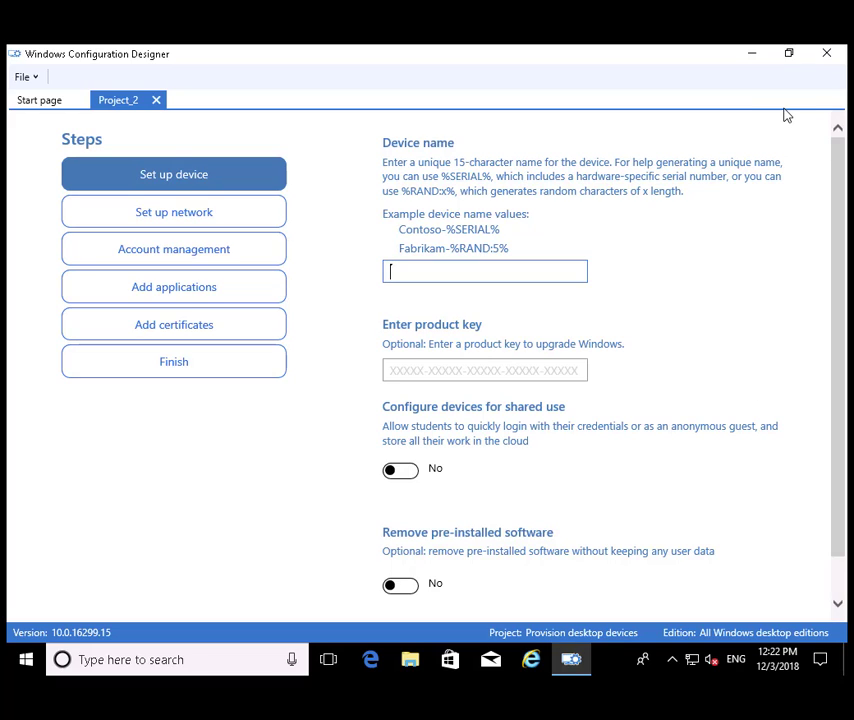
Step: Name devices Marketing-%RAND:3% and enroll them into adatum.com with a domain account's user name and password
type("Marketing-%RAND:3%")
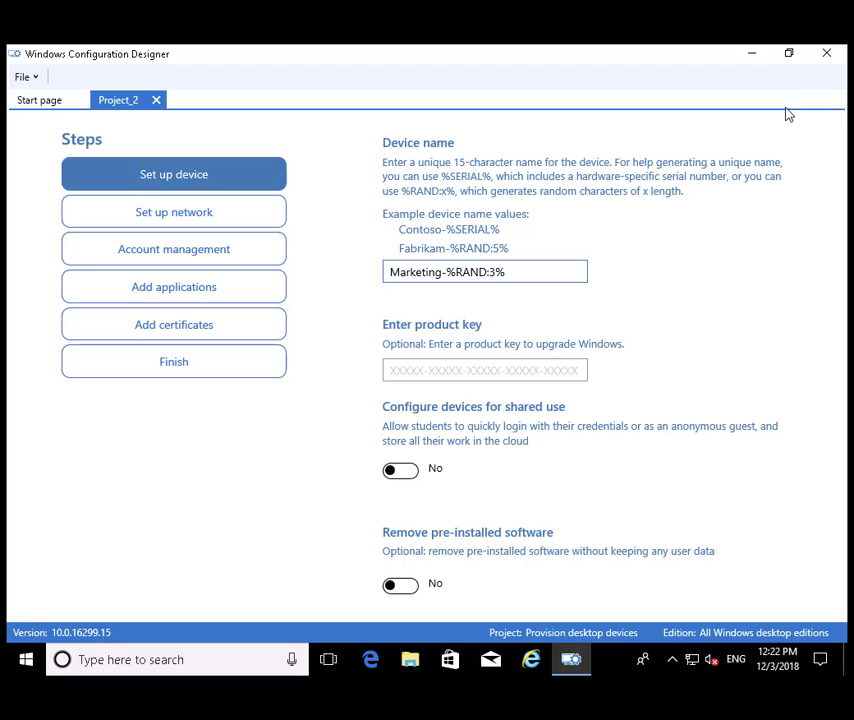
left_click(193, 255)
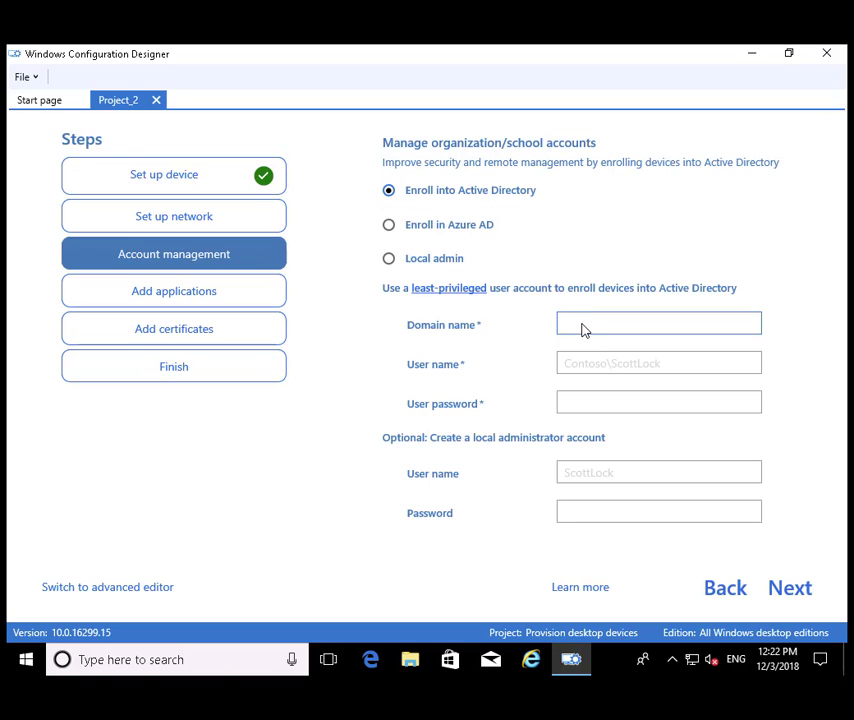
type("adatum.com")
key("Tab")
type("adatum\\ada")
key("Tab")
type("********")
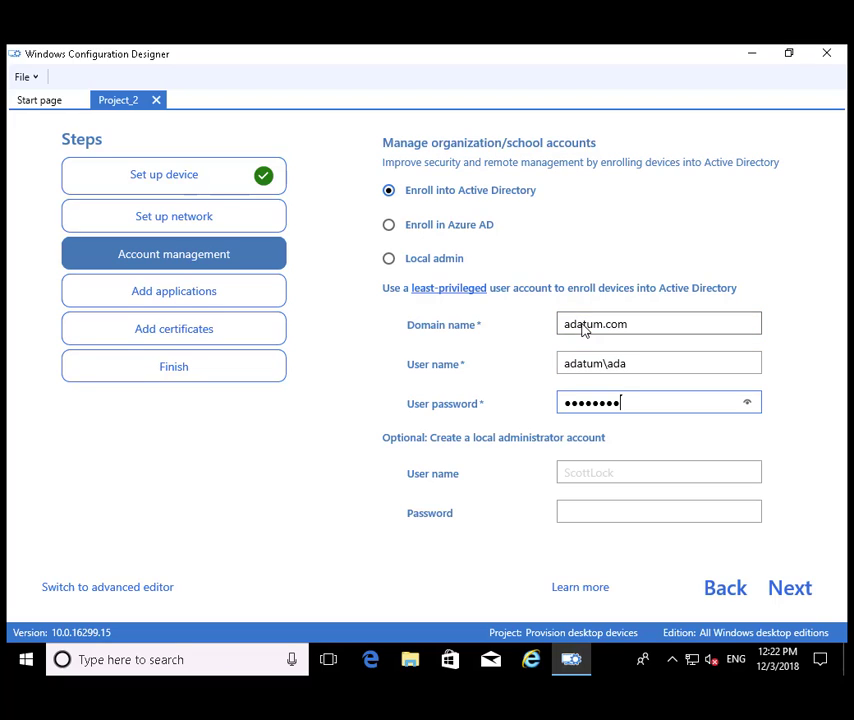
Step: Switch to the advanced editor and open Runtime settings > Accounts > Users
left_click(121, 592)
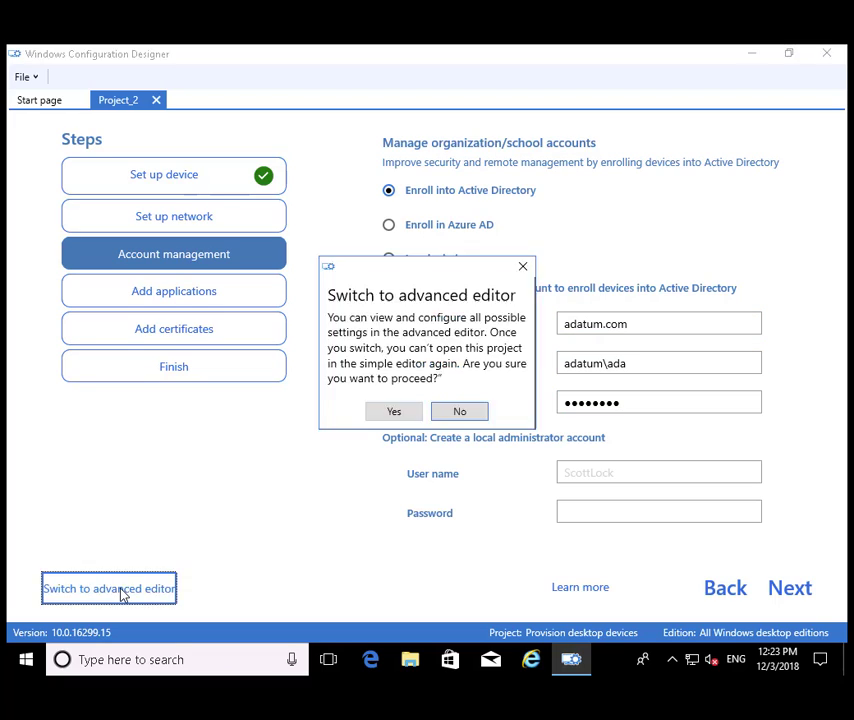
left_click(400, 413)
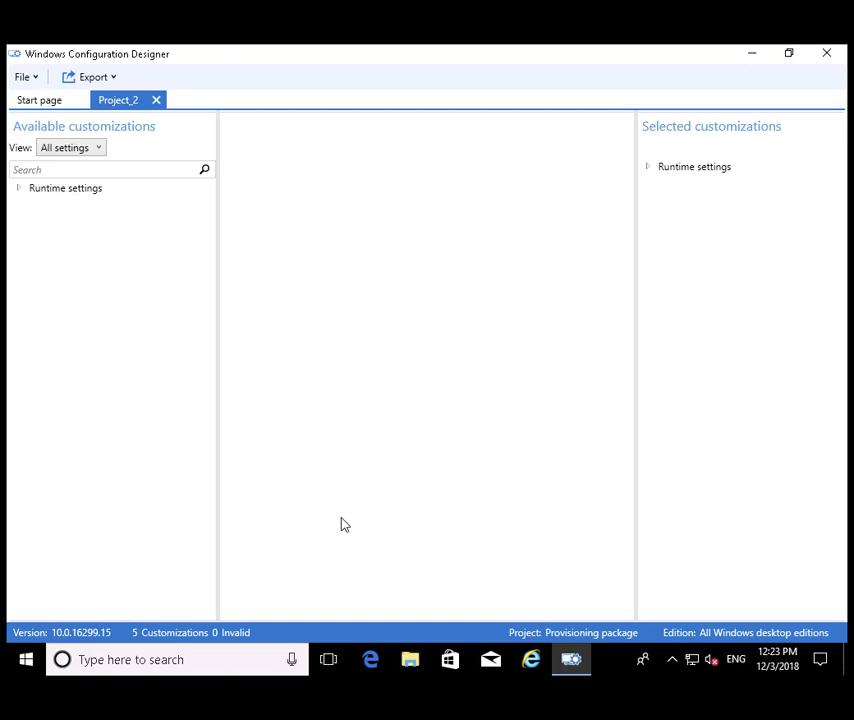
left_click(19, 190)
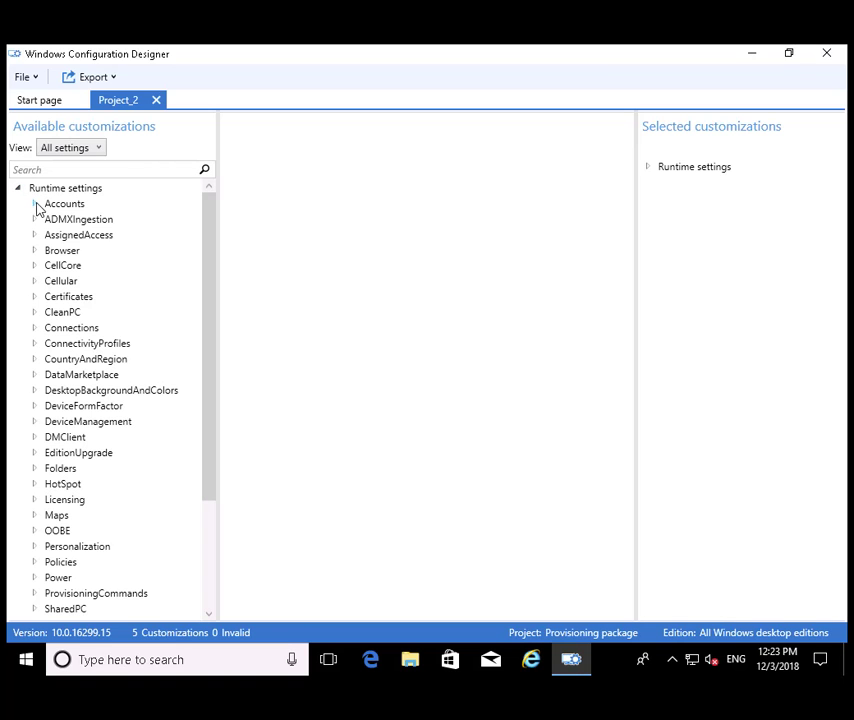
left_click(34, 205)
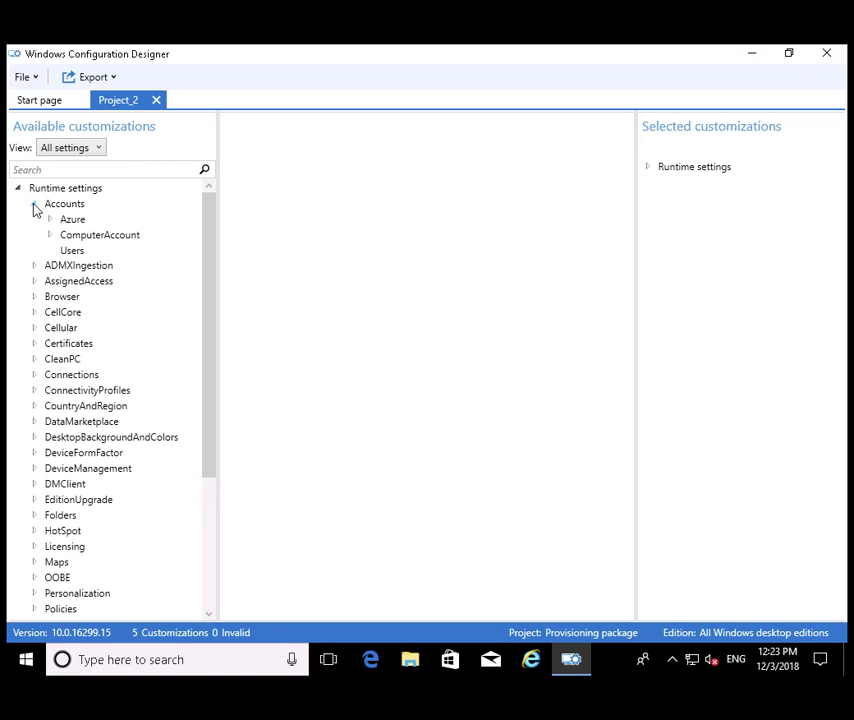
left_click(75, 252)
Step: Add a user named LocalUser and open its Password setting
left_click(334, 185)
type("LocalUser")
left_click(605, 188)
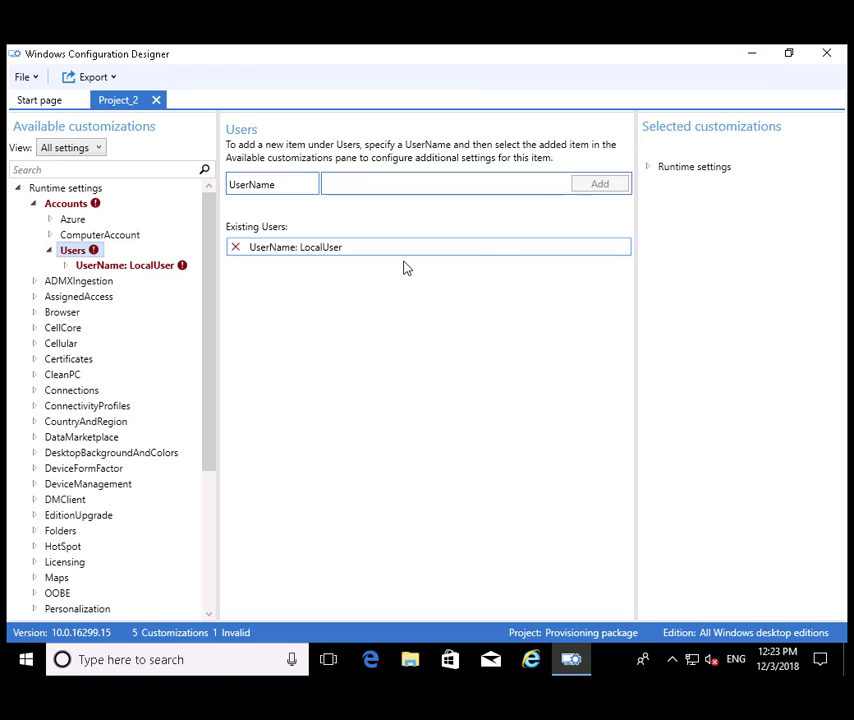
left_click(65, 265)
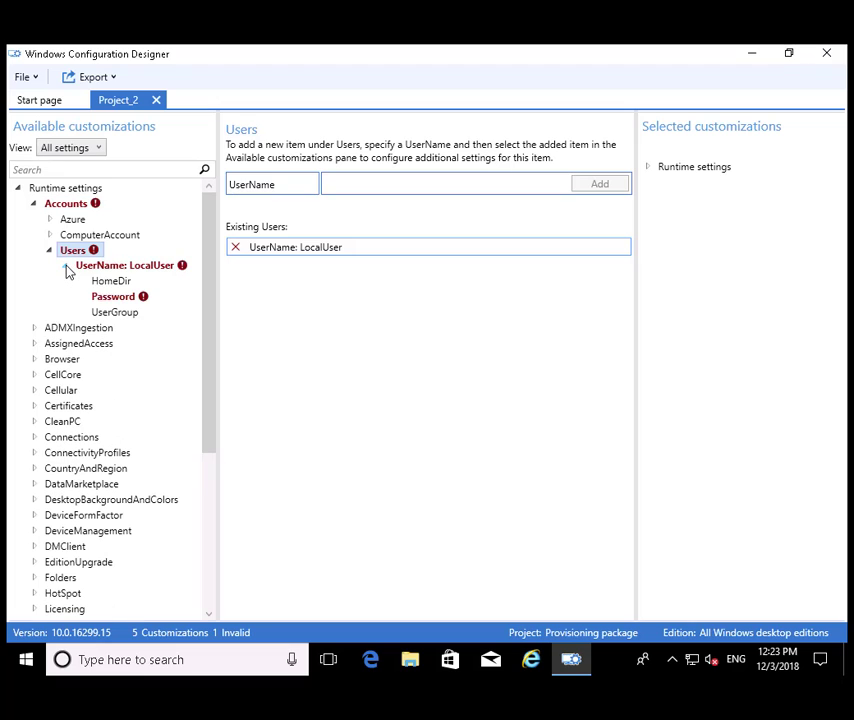
left_click(112, 298)
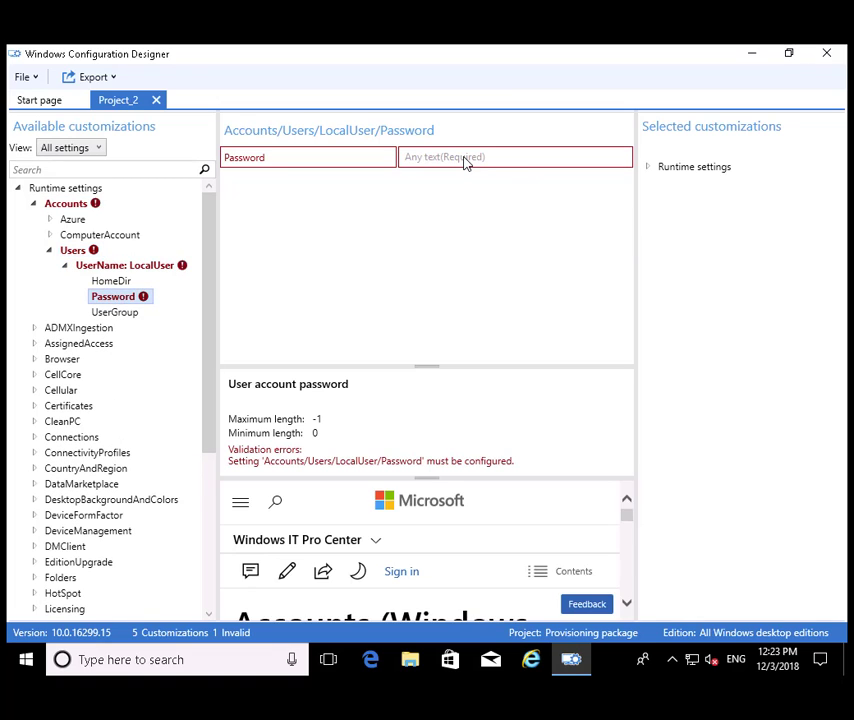
left_click(465, 164)
Step: Enter the LocalUser password, then start a provisioning package build past the description and security pages
type("P@ssw0rd")
left_click(111, 281)
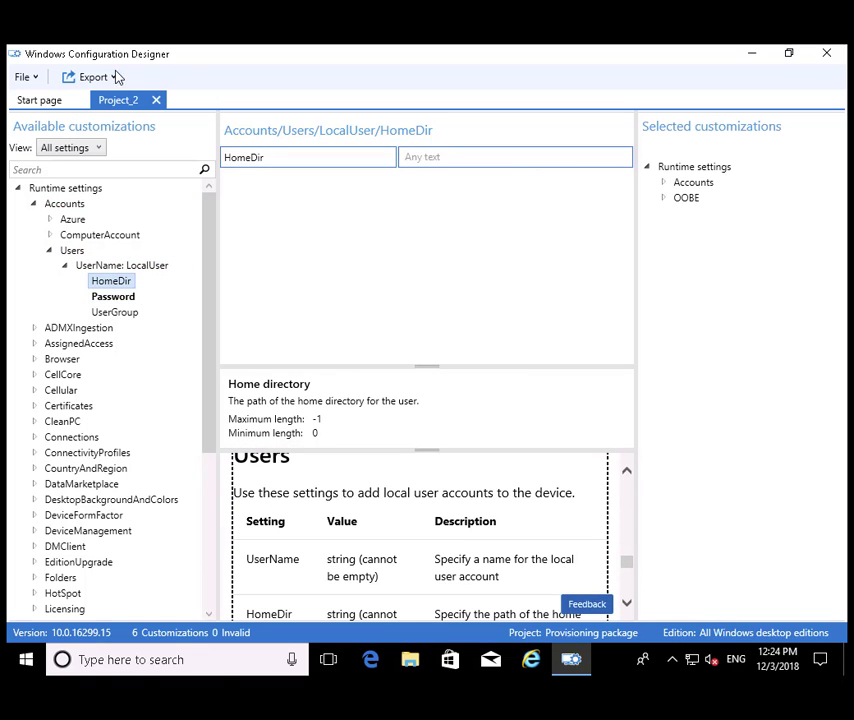
left_click(94, 79)
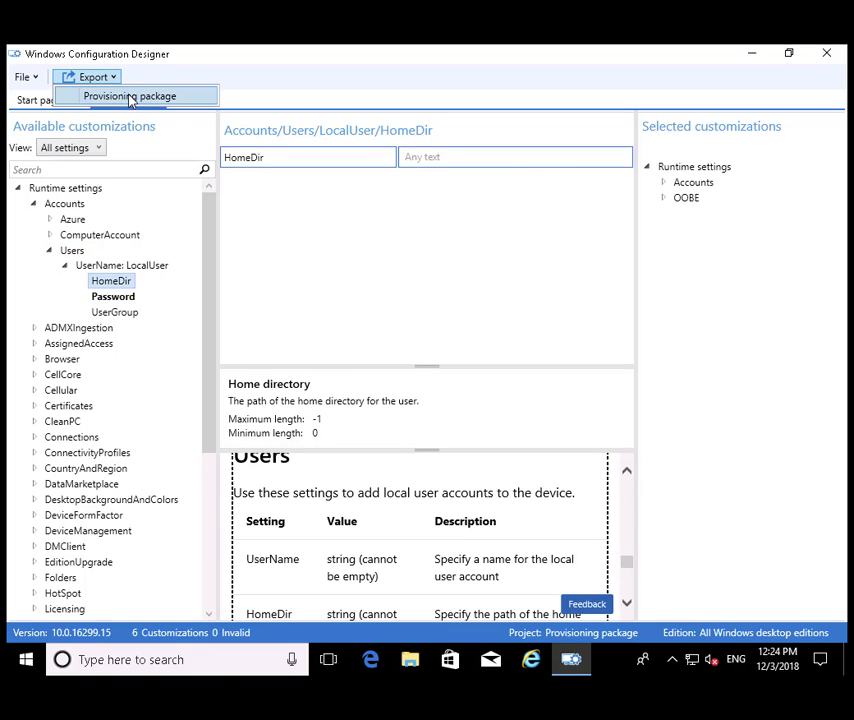
left_click(129, 97)
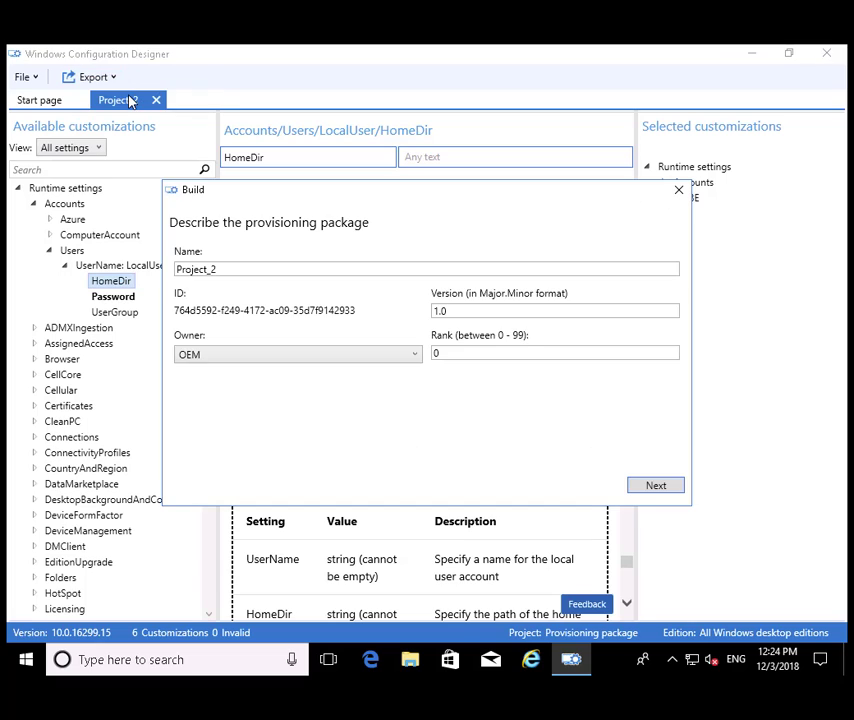
left_click(667, 490)
left_click(667, 490)
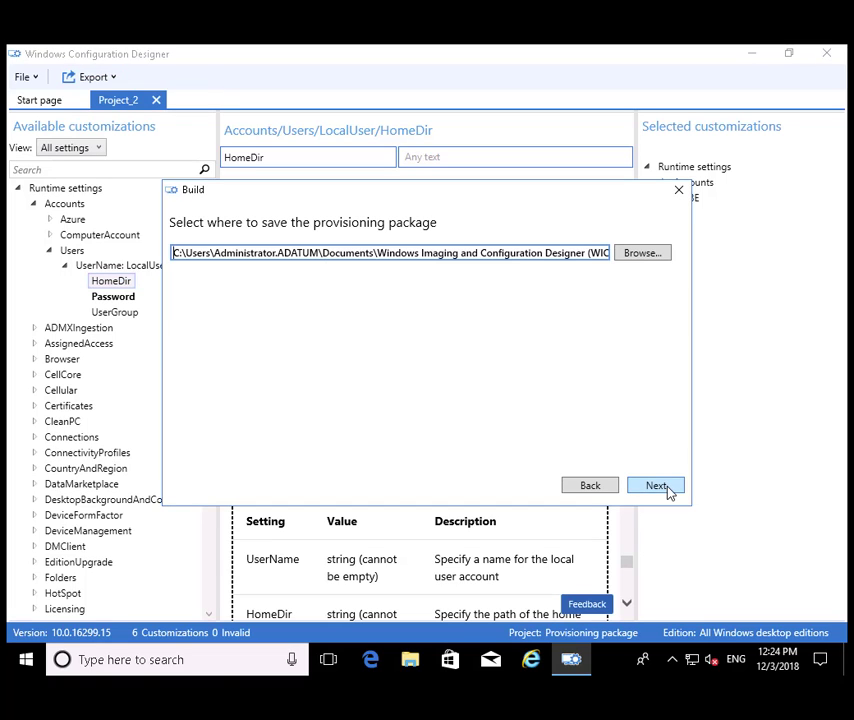
Step: Set the package save location to floppy drive A: as Marketing Computers.ppkg
left_click(641, 256)
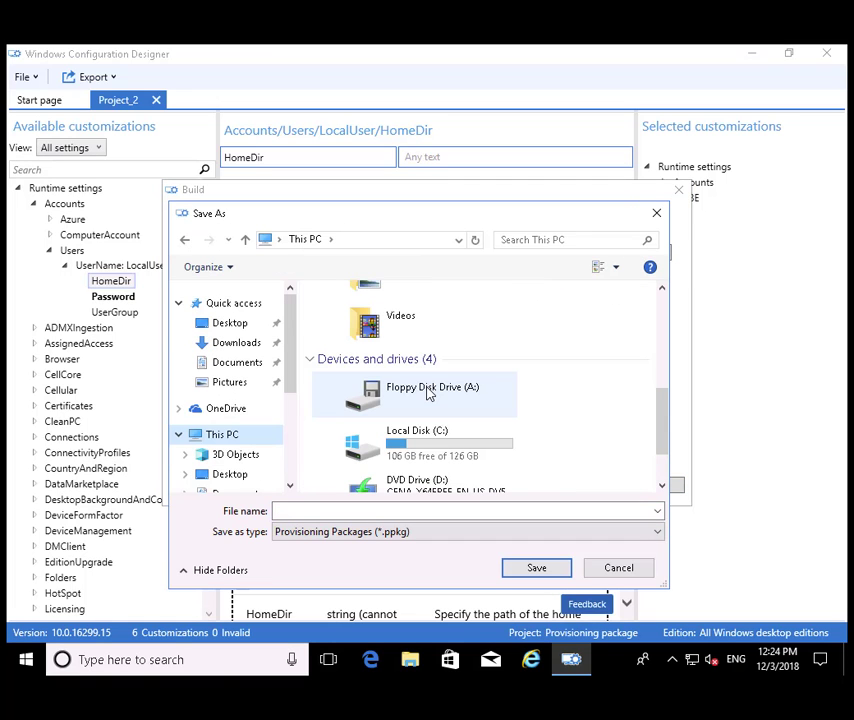
left_click(428, 393)
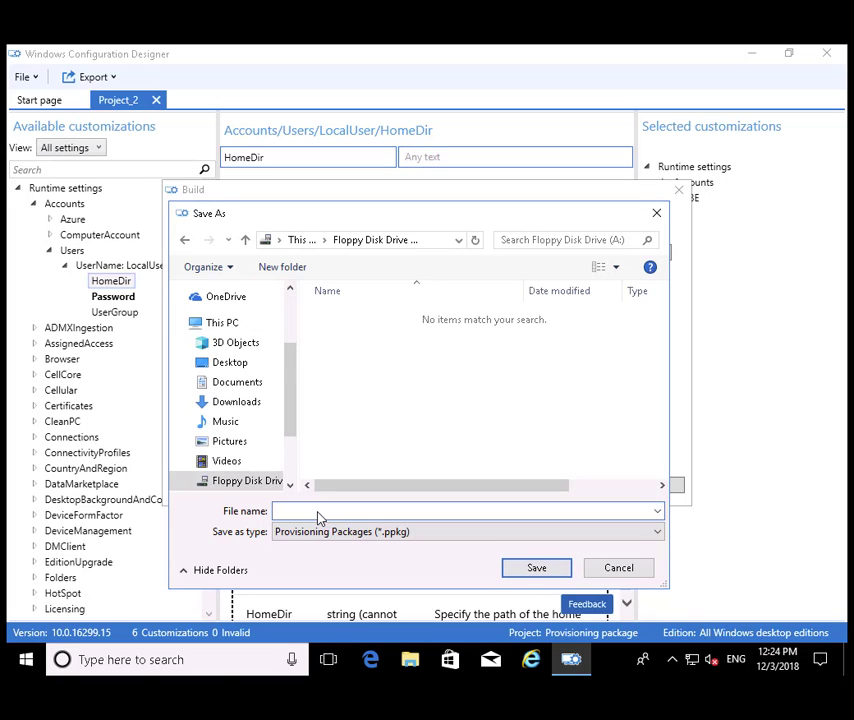
left_click(318, 515)
type("Marketing Computers.ppkg")
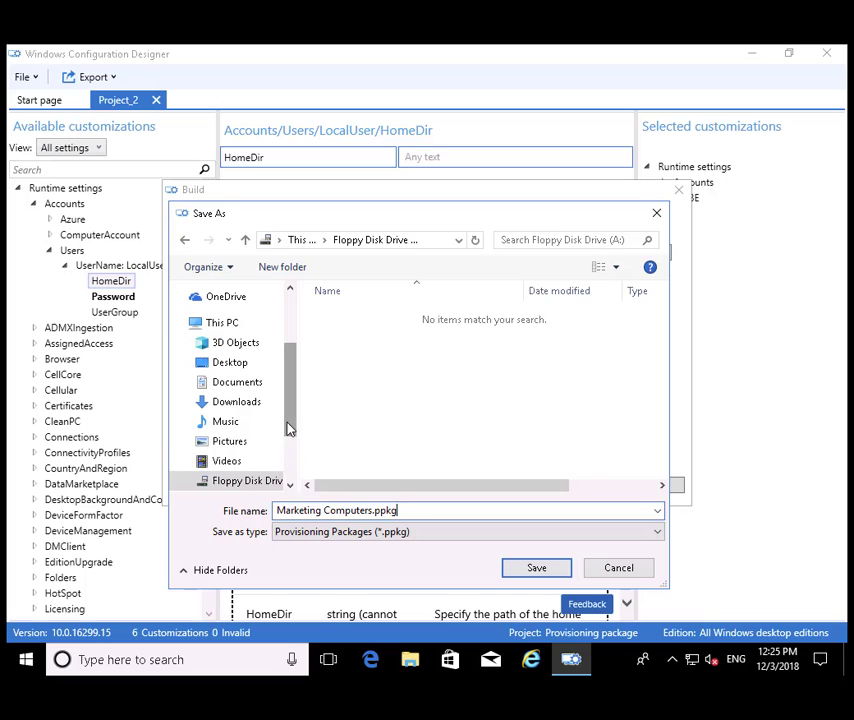
scroll(290, 431, "down", 2)
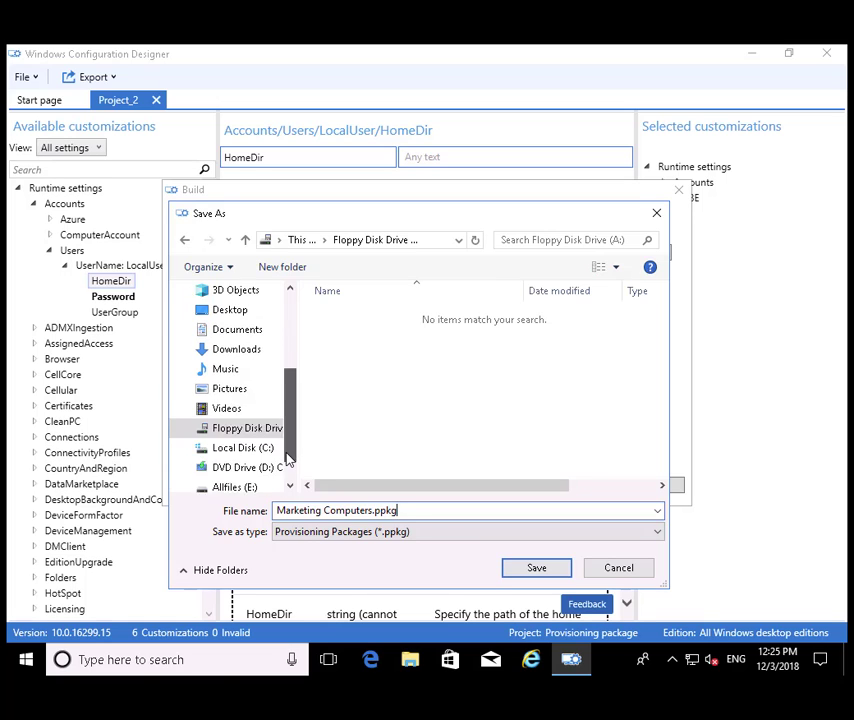
left_click(545, 570)
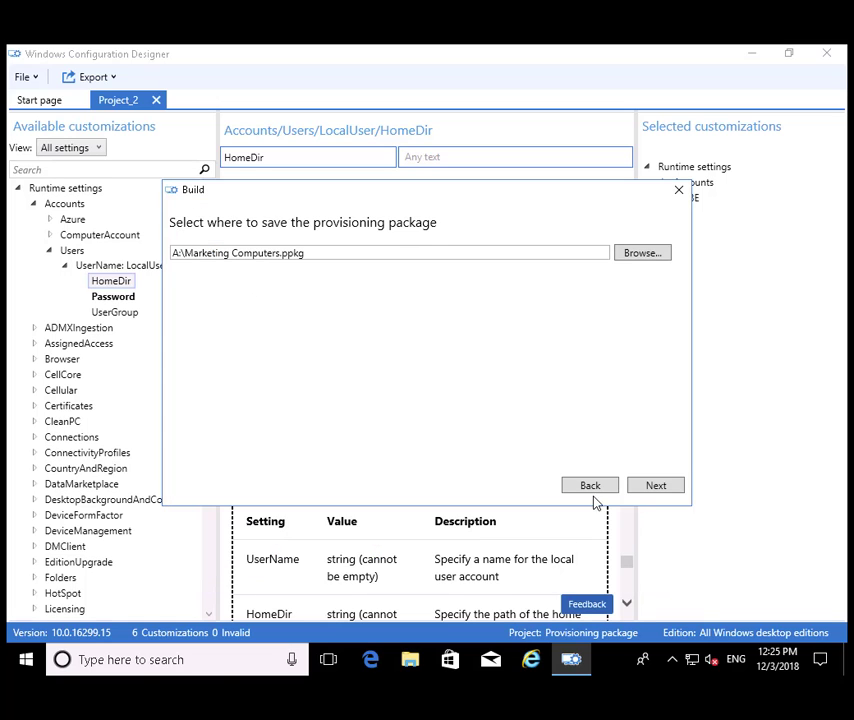
Step: Build the package from the summary page and finish the wizard
left_click(660, 487)
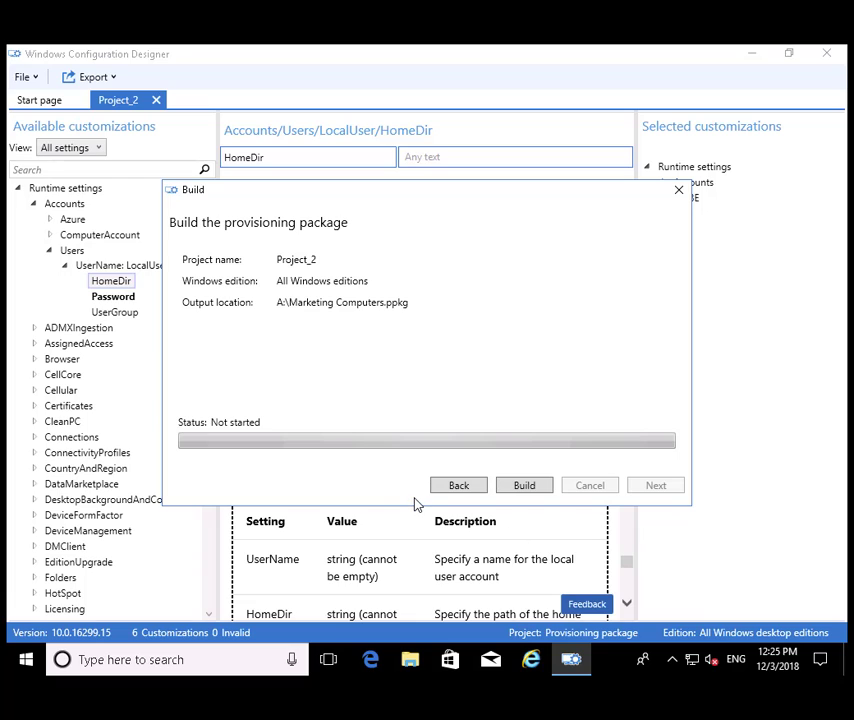
left_click(531, 489)
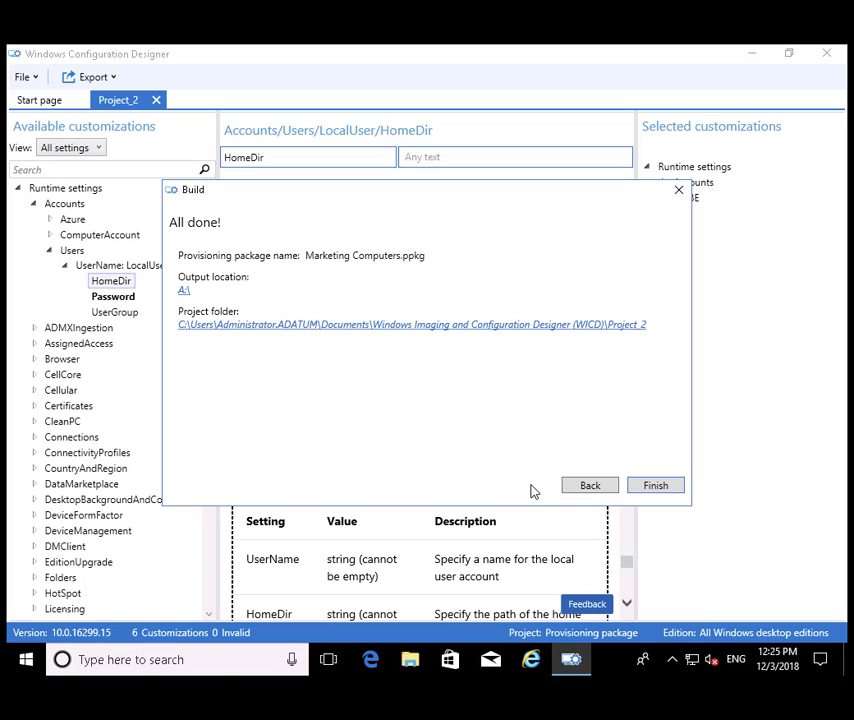
left_click(656, 486)
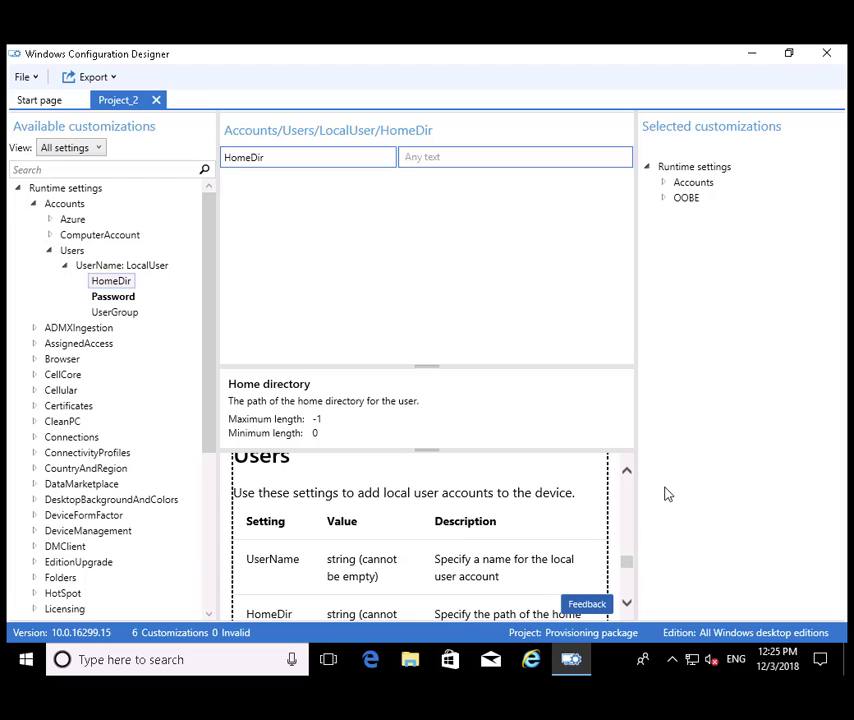
Step: Close Configuration Designer and open Floppy Disk Drive (A:) in File Explorer to see the package files
left_click(826, 53)
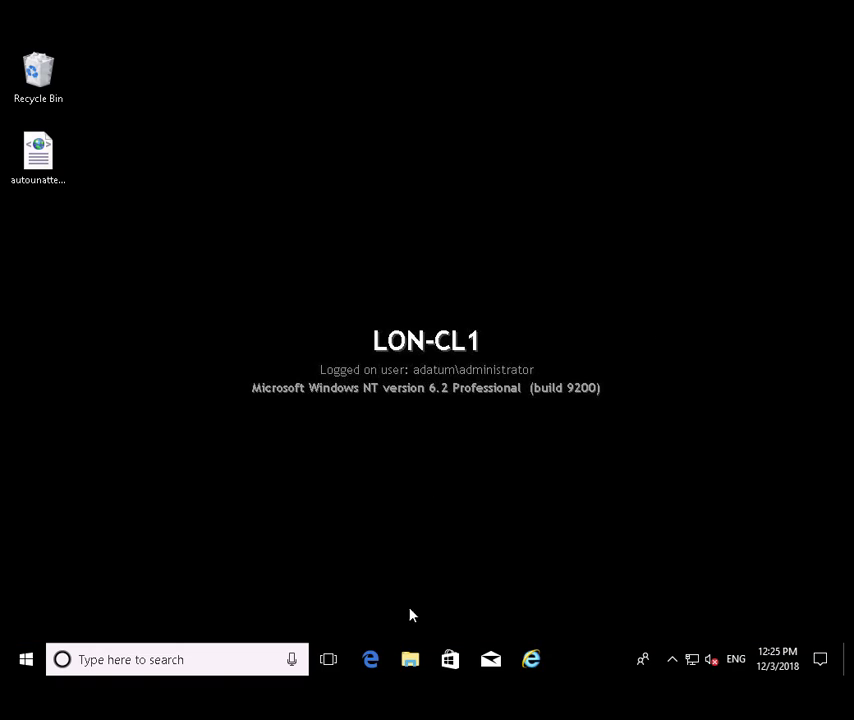
left_click(410, 660)
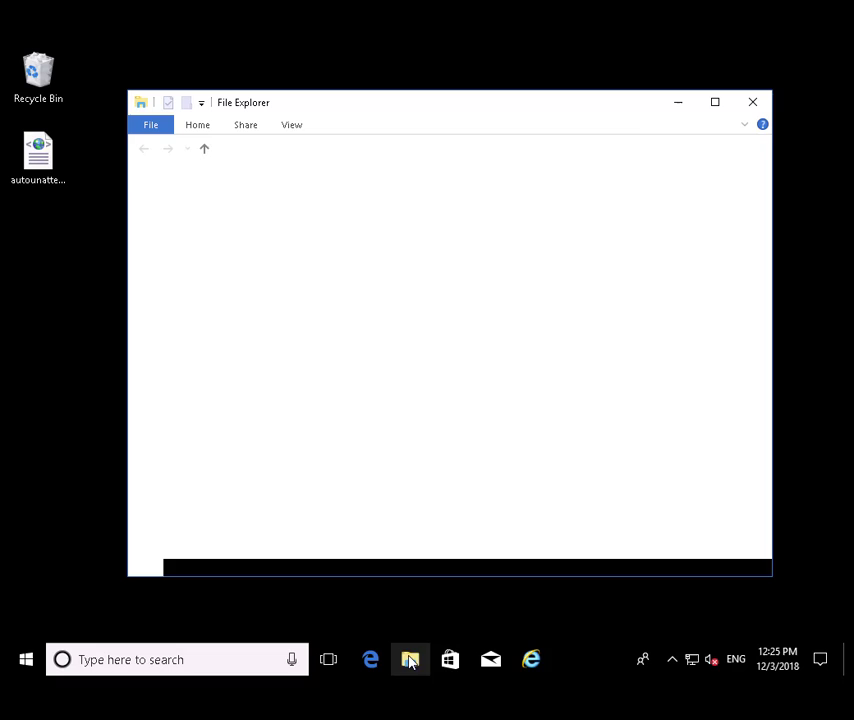
left_click(404, 436)
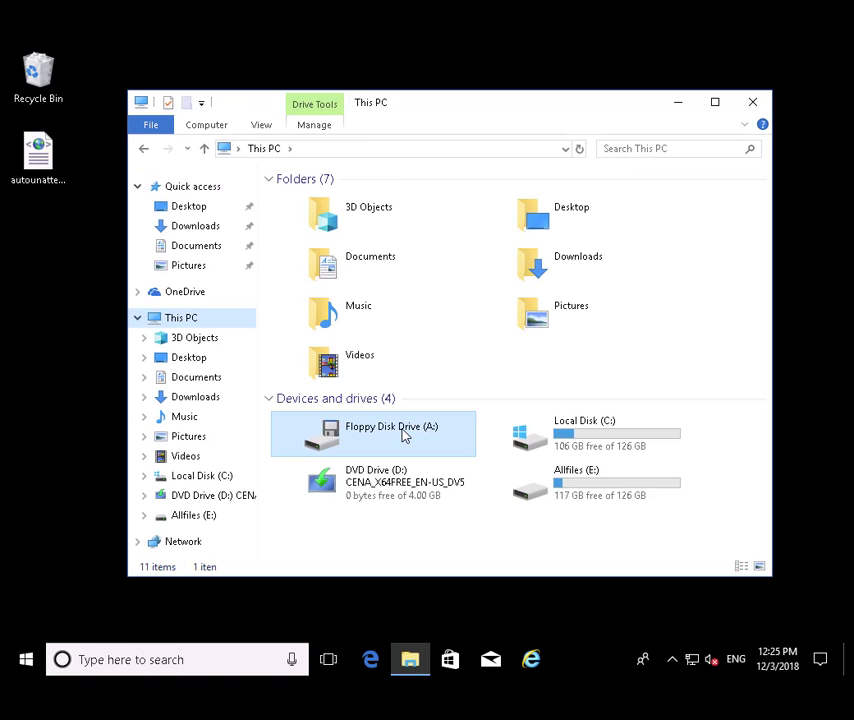
double_click(419, 435)
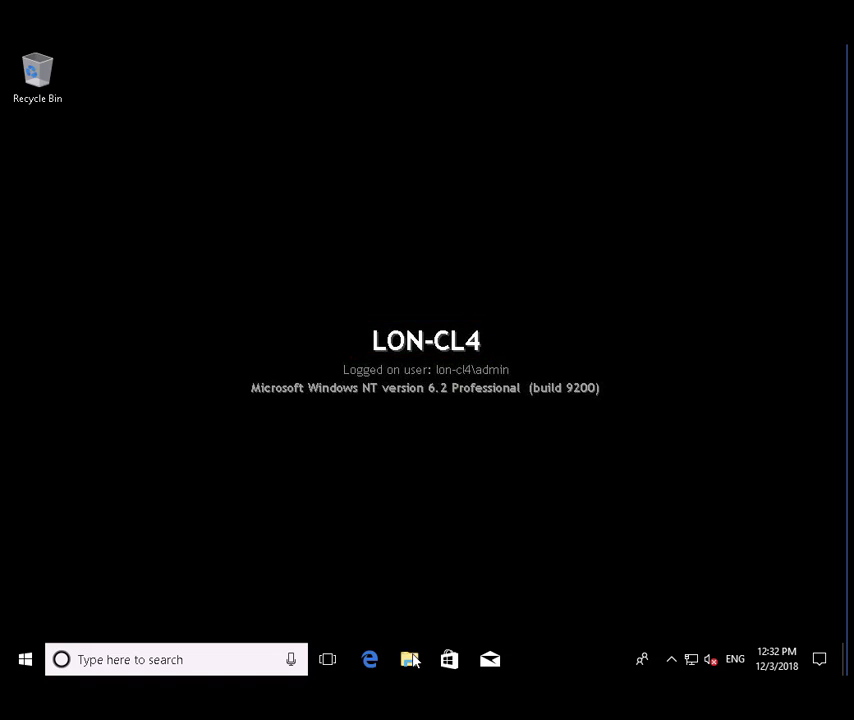
Step: On LON-CL4, open drive A: in File Explorer and run Marketing Computers.ppkg
left_click(410, 660)
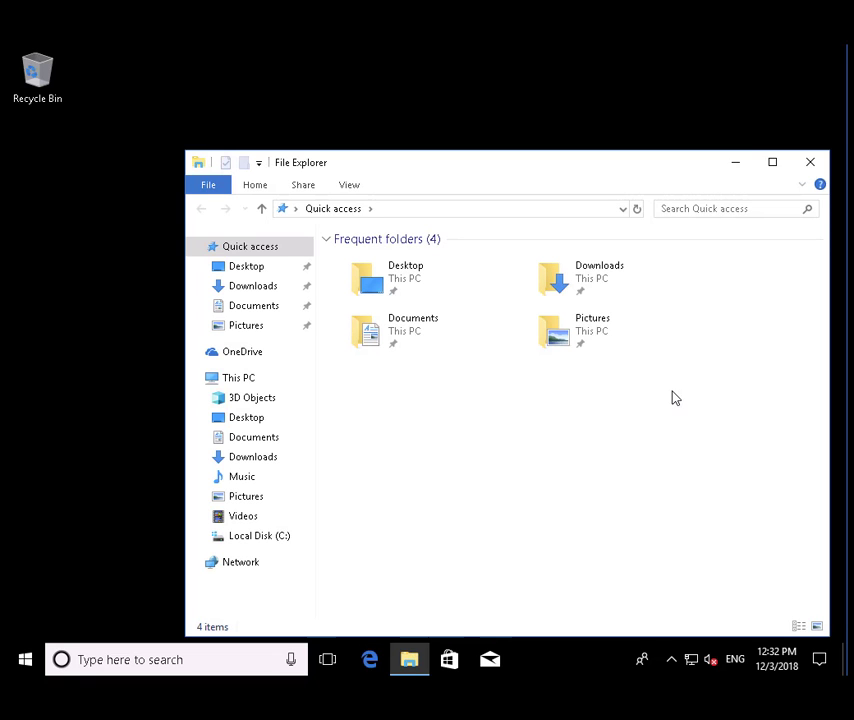
left_click(246, 381)
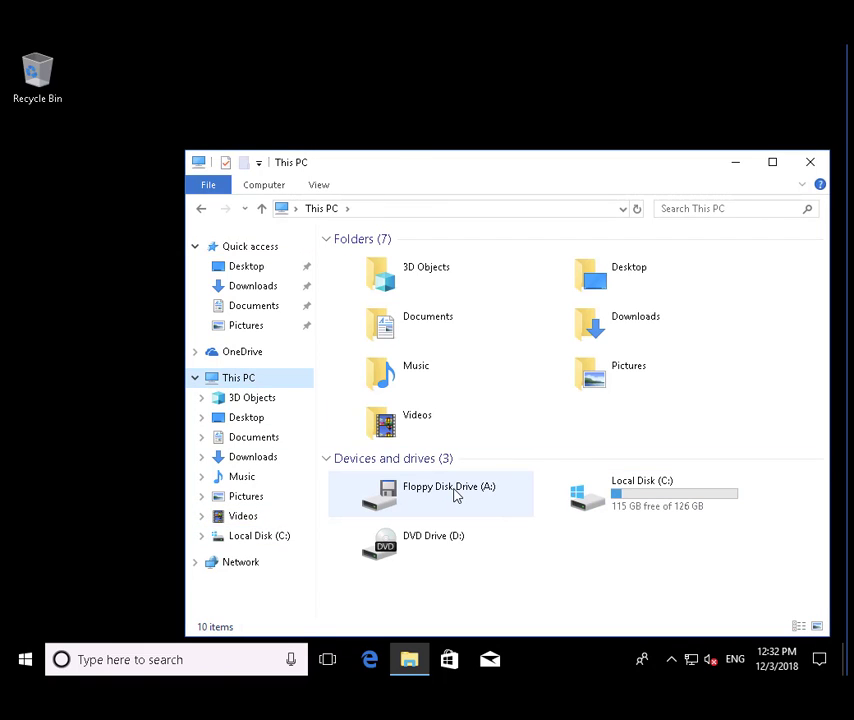
double_click(454, 496)
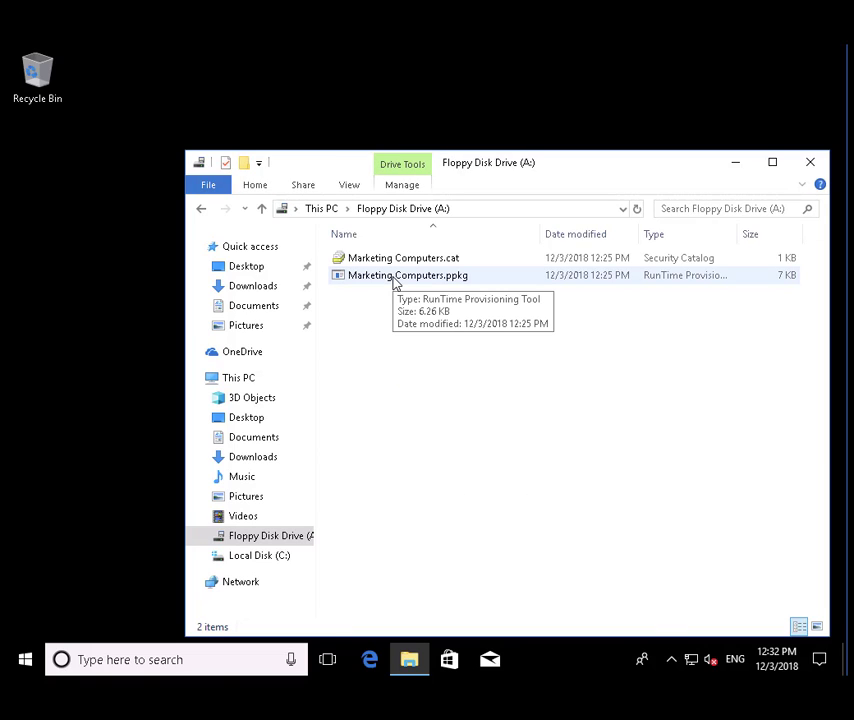
left_click(395, 282)
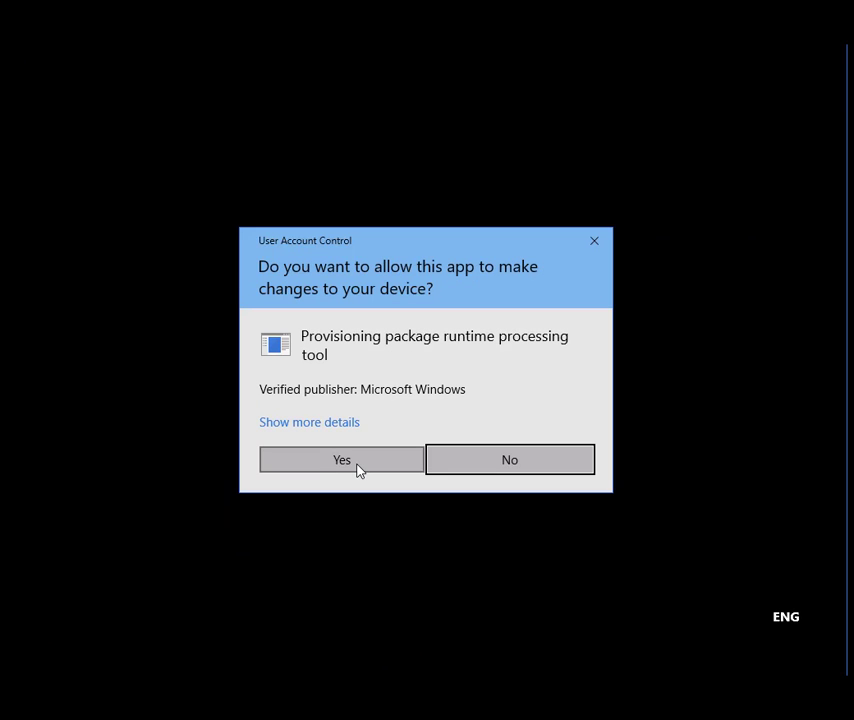
Step: Approve the User Account Control prompt and trust the Marketing Computers package so it applies
left_click(356, 466)
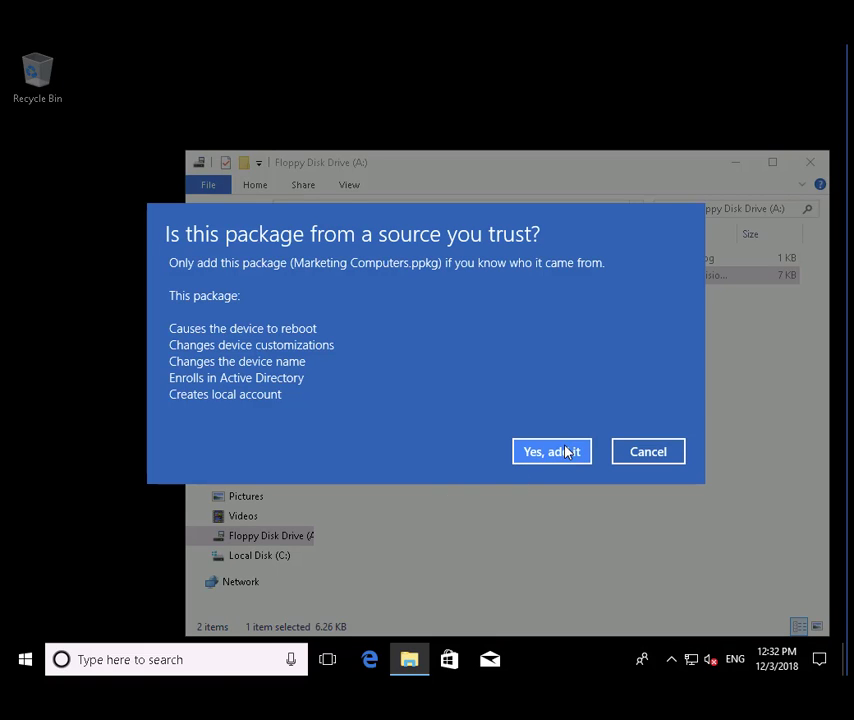
left_click(560, 453)
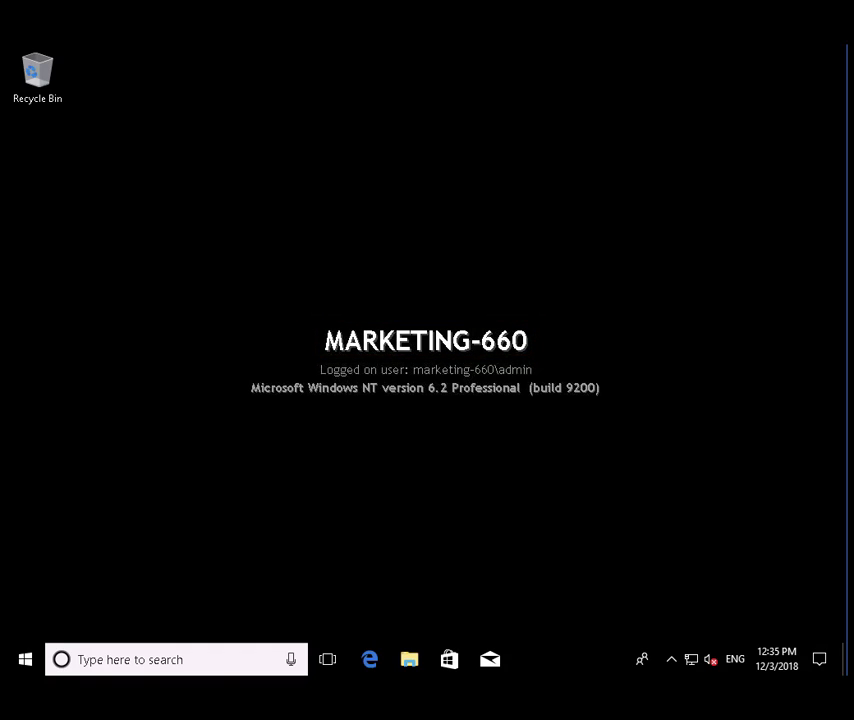
Step: Check in Control Panel's System page that the PC is Marketing-660 in Adatum.com, then return home
left_click(137, 662)
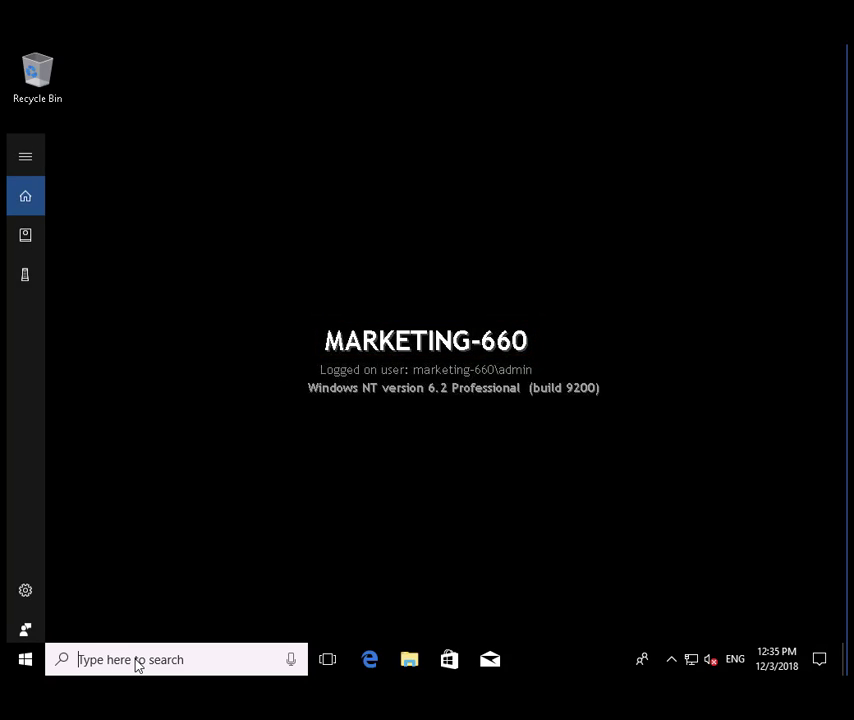
type("control")
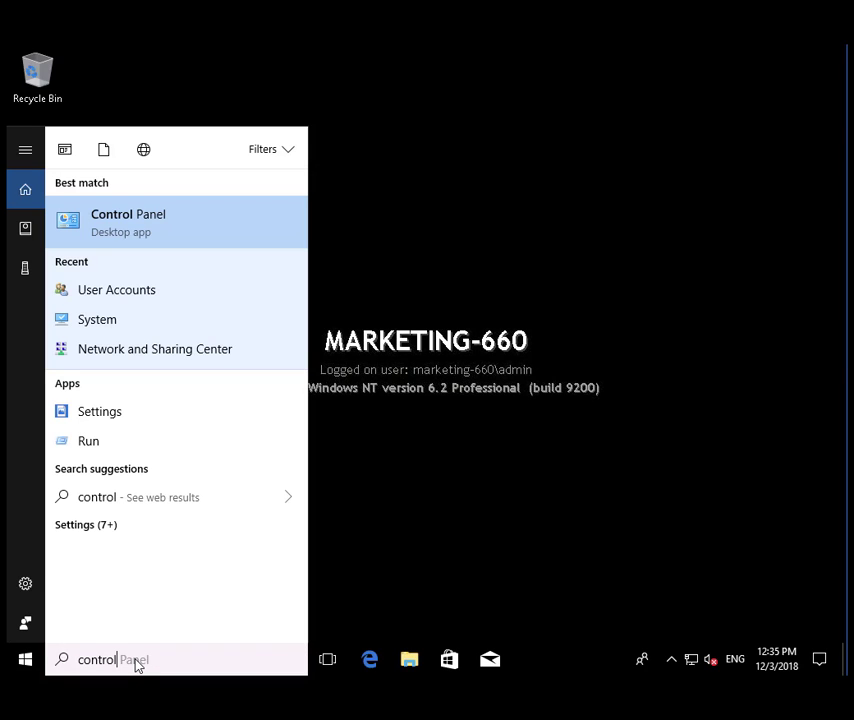
left_click(147, 224)
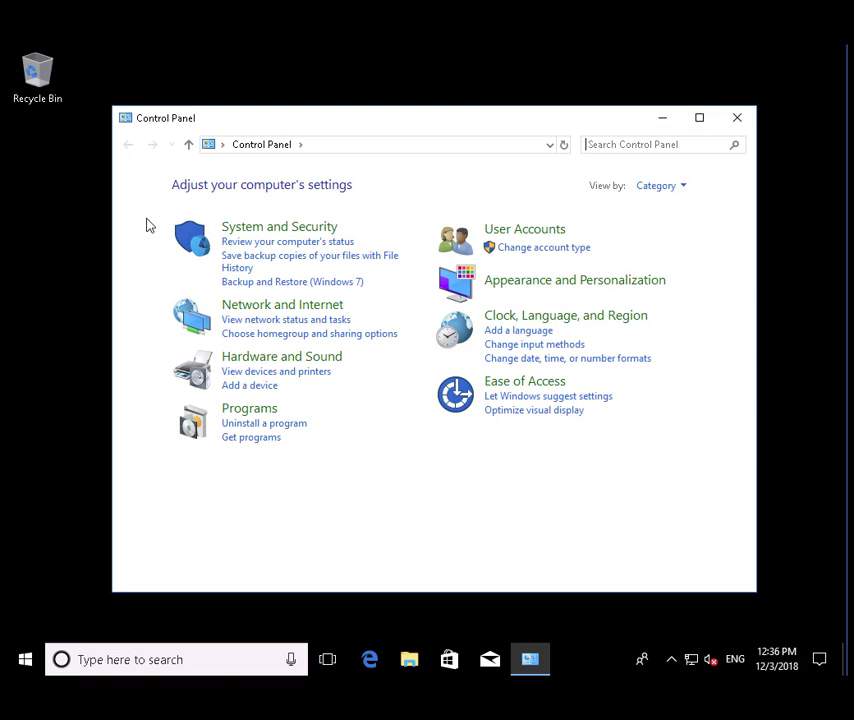
left_click(295, 234)
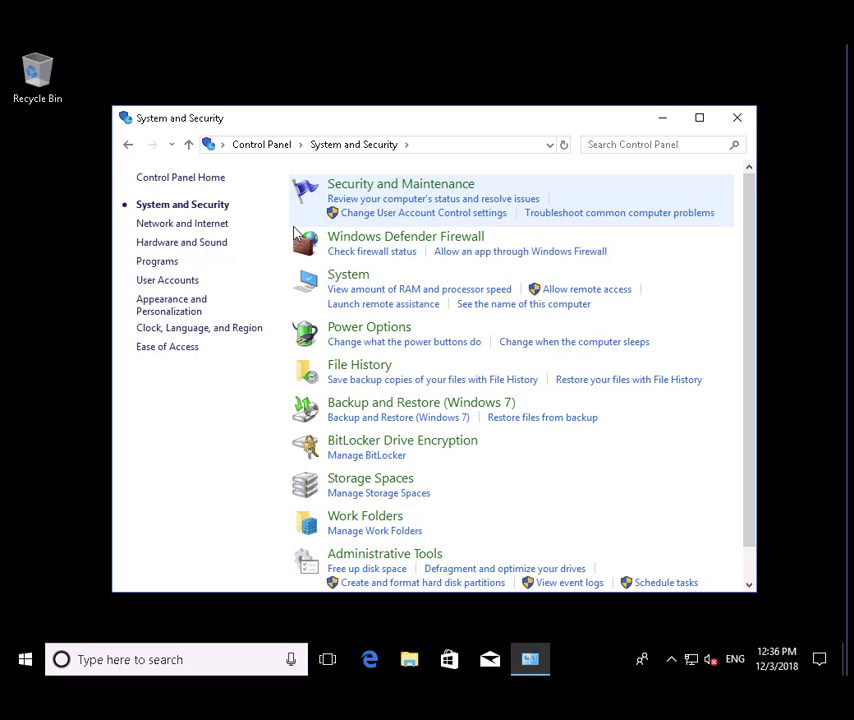
left_click(347, 276)
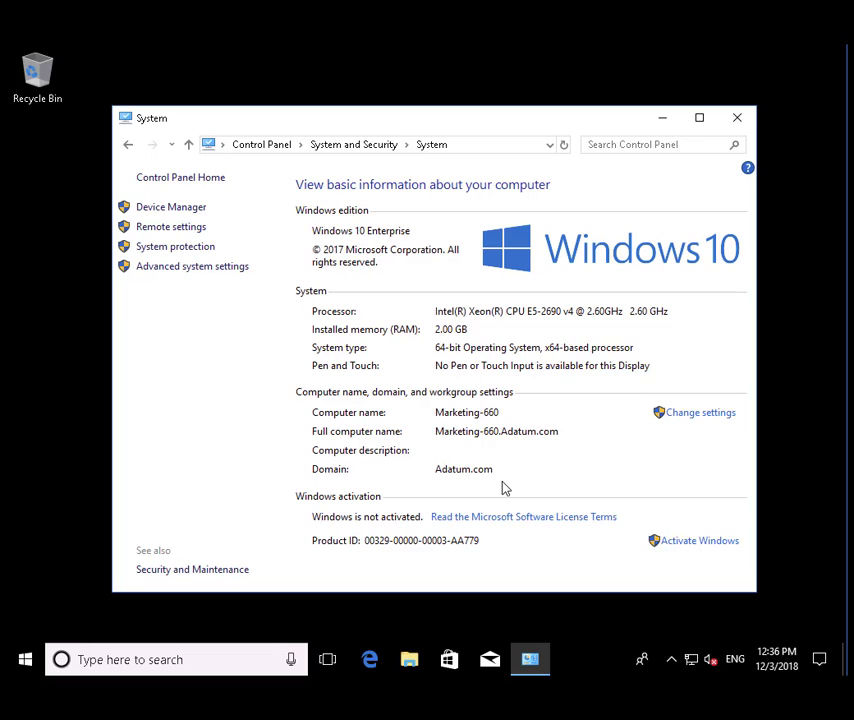
left_click(264, 145)
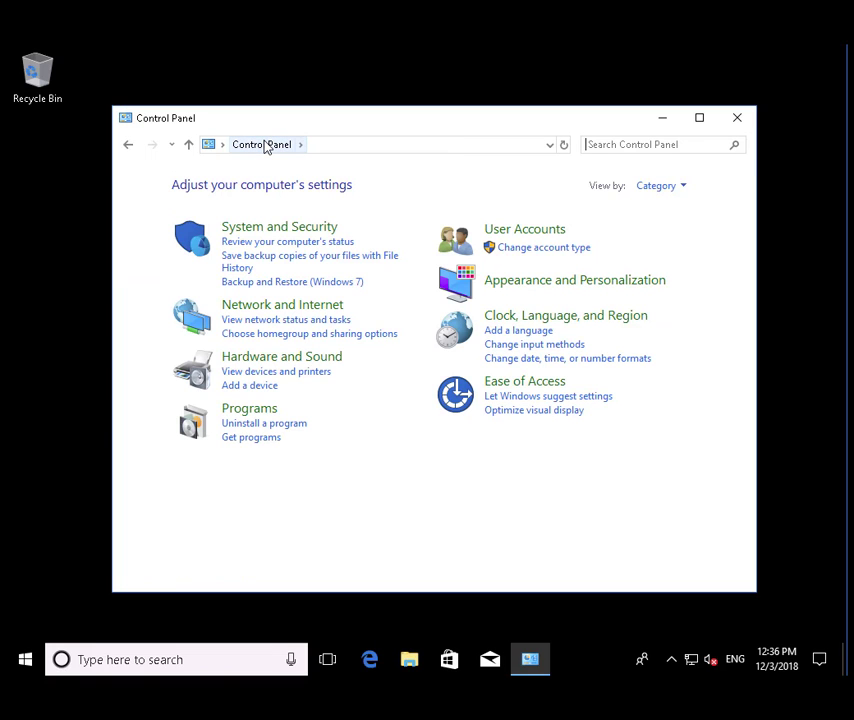
Step: In Manage User Accounts, select LocalUser to confirm it belongs to Users, then close the list
left_click(551, 237)
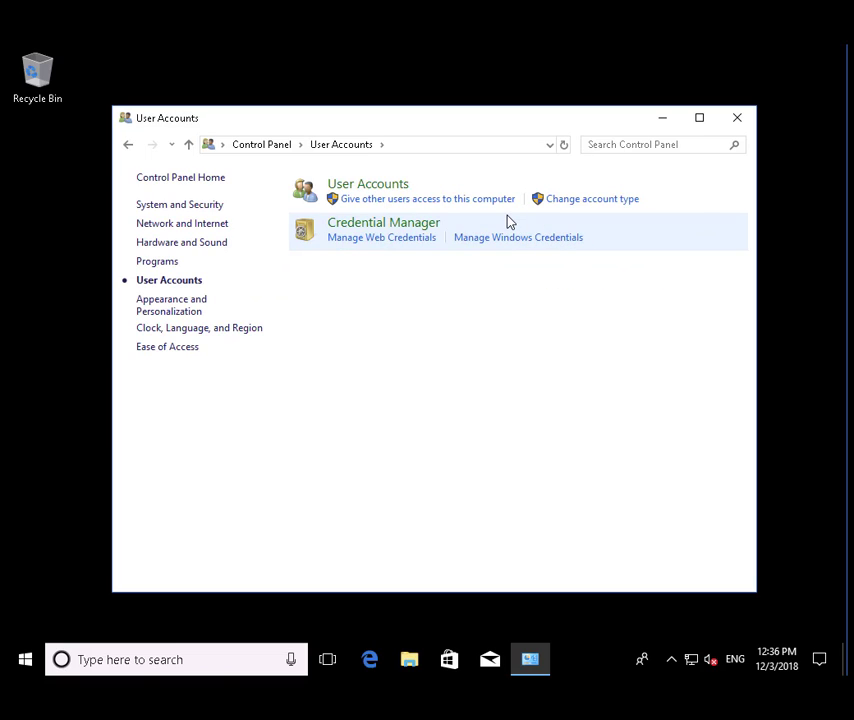
left_click(378, 188)
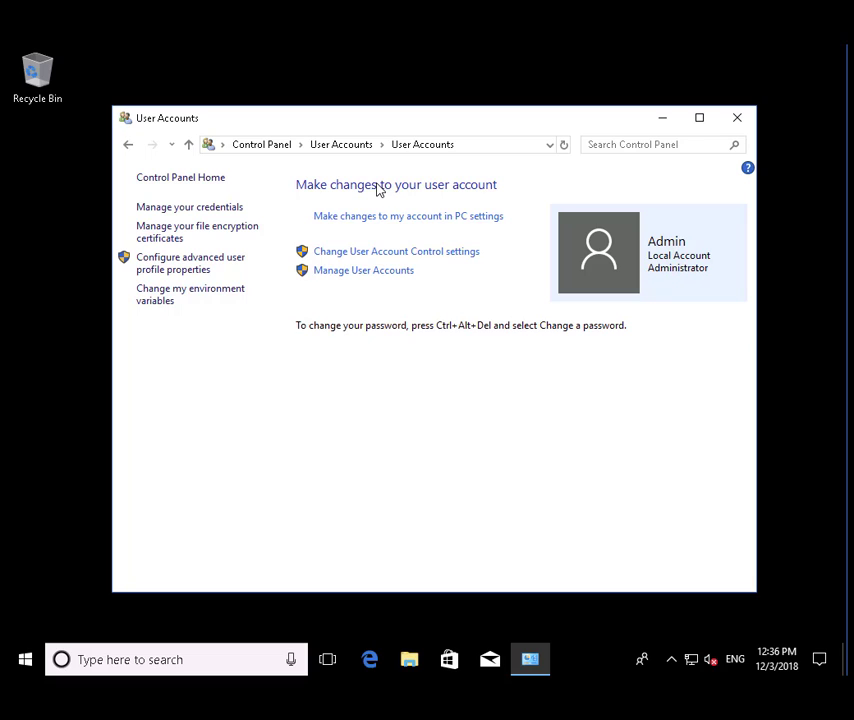
left_click(394, 271)
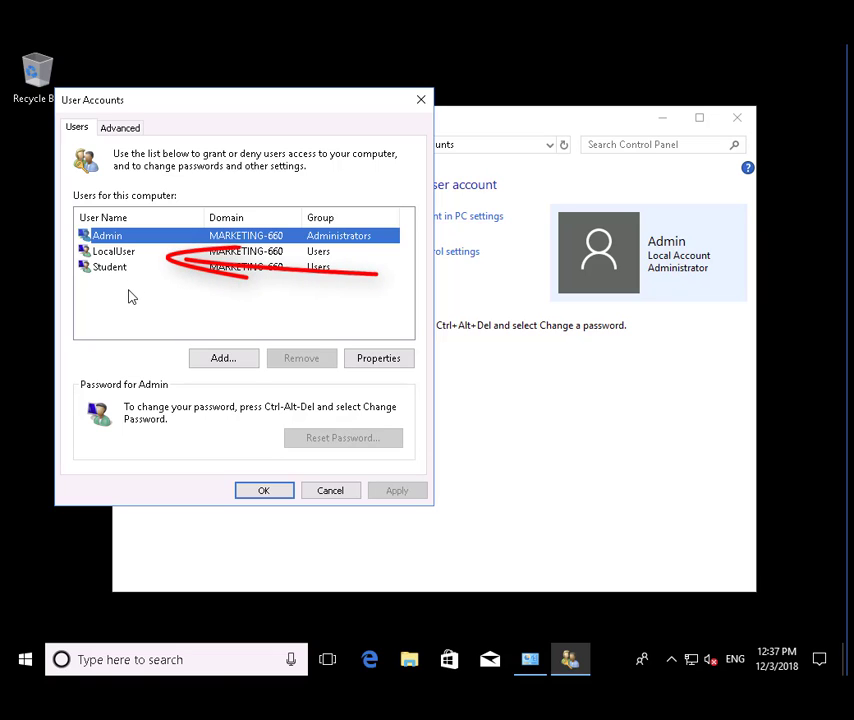
left_click(130, 252)
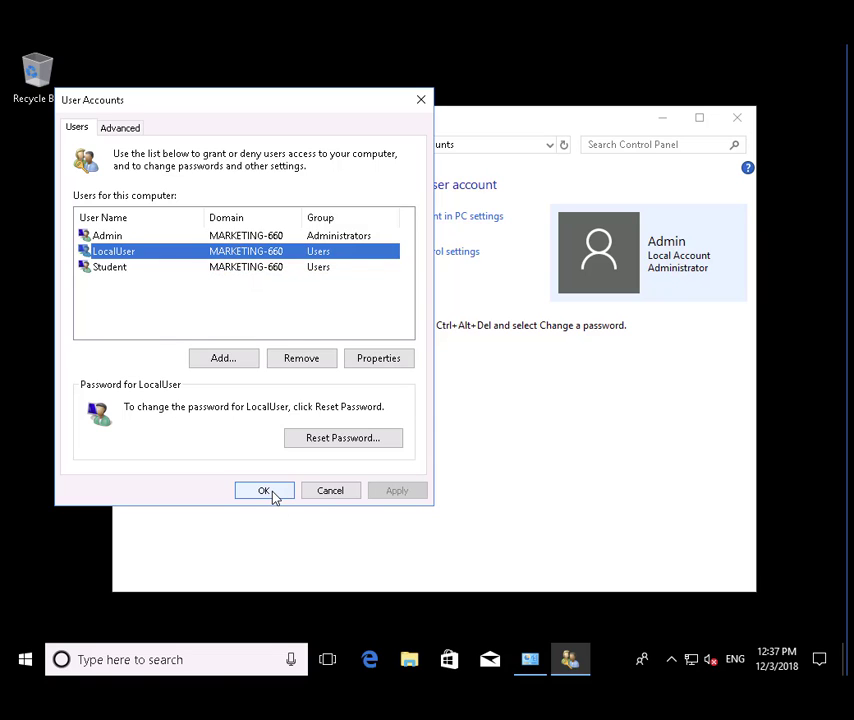
left_click(272, 492)
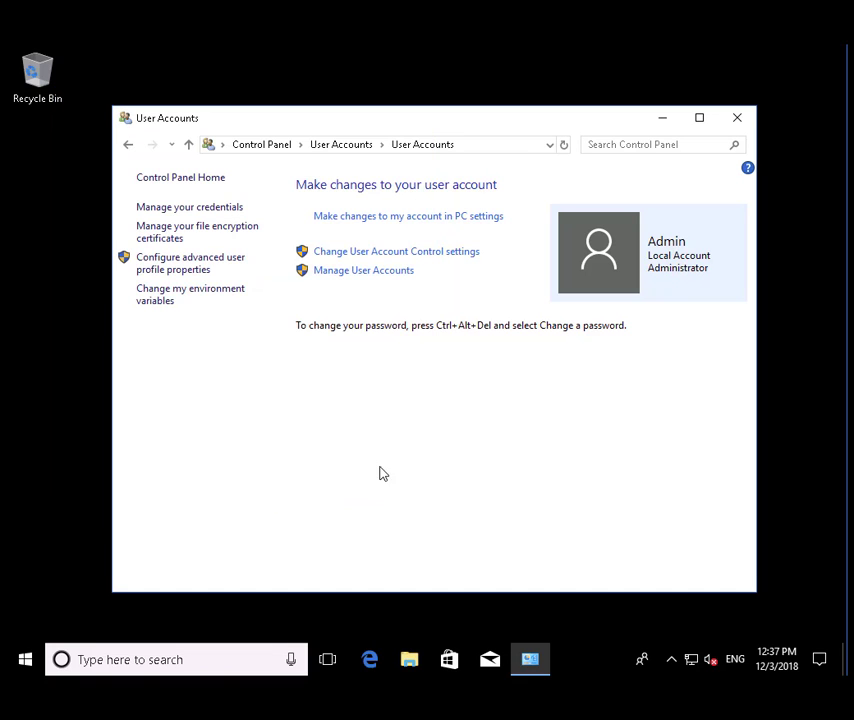